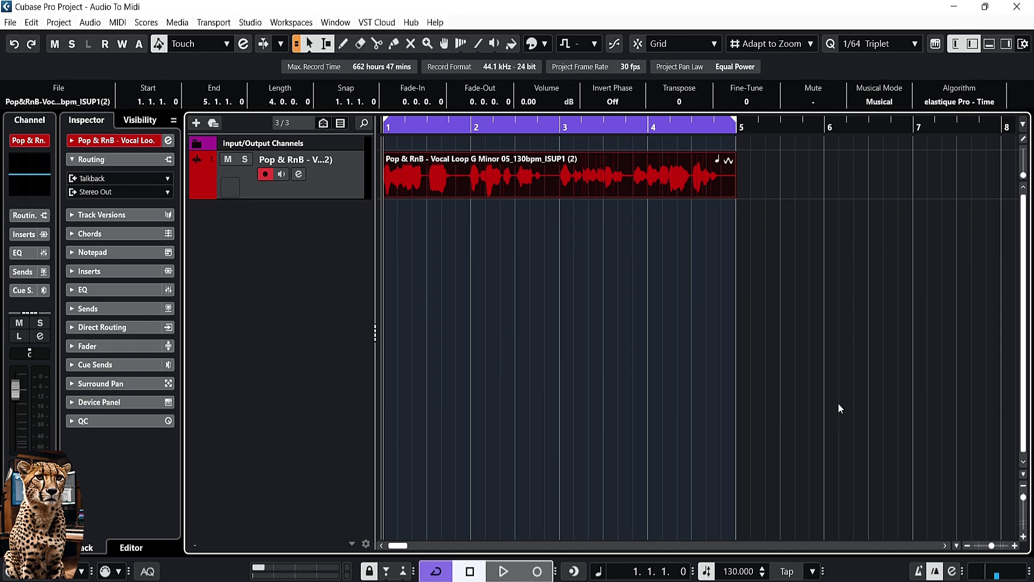
# Step: Play back the vocal loop from the start of the project and stop it
pyautogui.press('space')
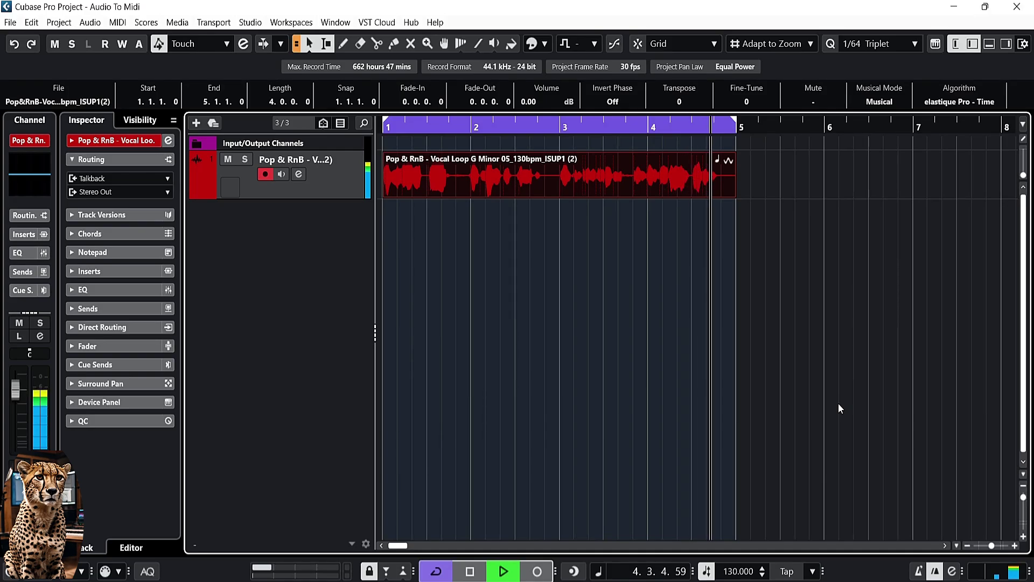
pyautogui.press('space')
# Step: Open the vocal loop event in the Sample Editor and enable VariAudio editing to analyze its pitches
pyautogui.click(508, 190)
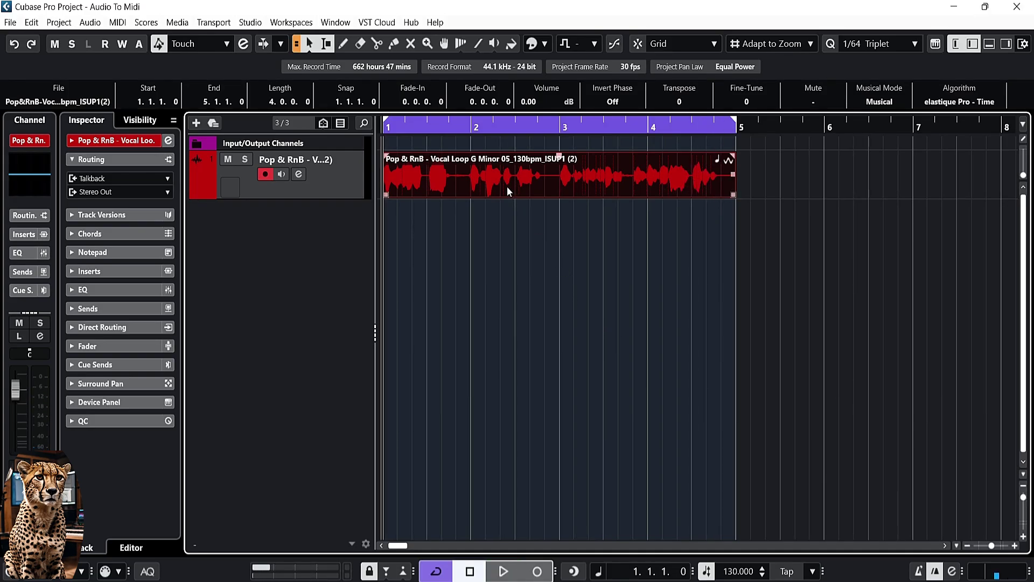
pyautogui.doubleClick(506, 186)
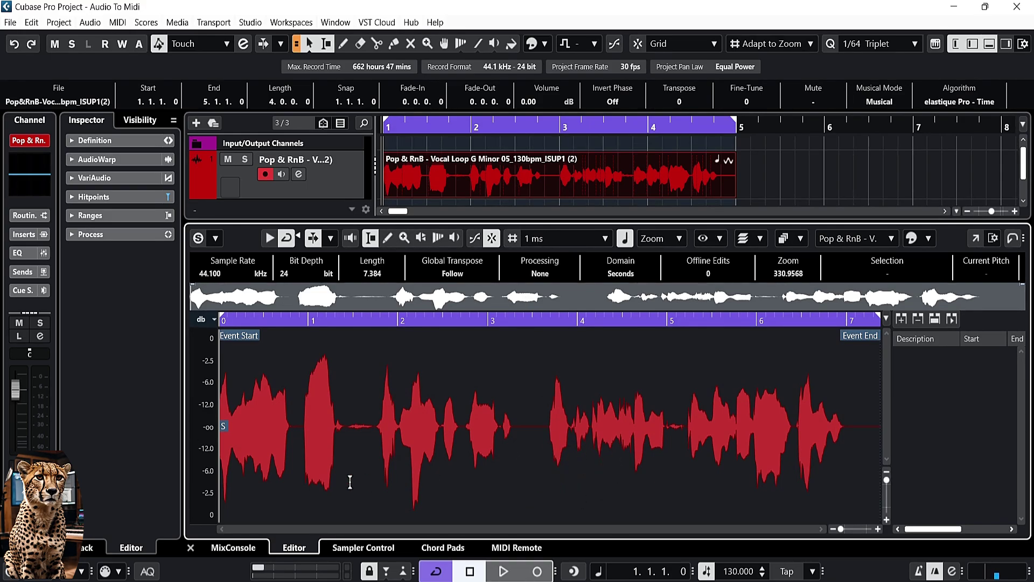
pyautogui.click(104, 178)
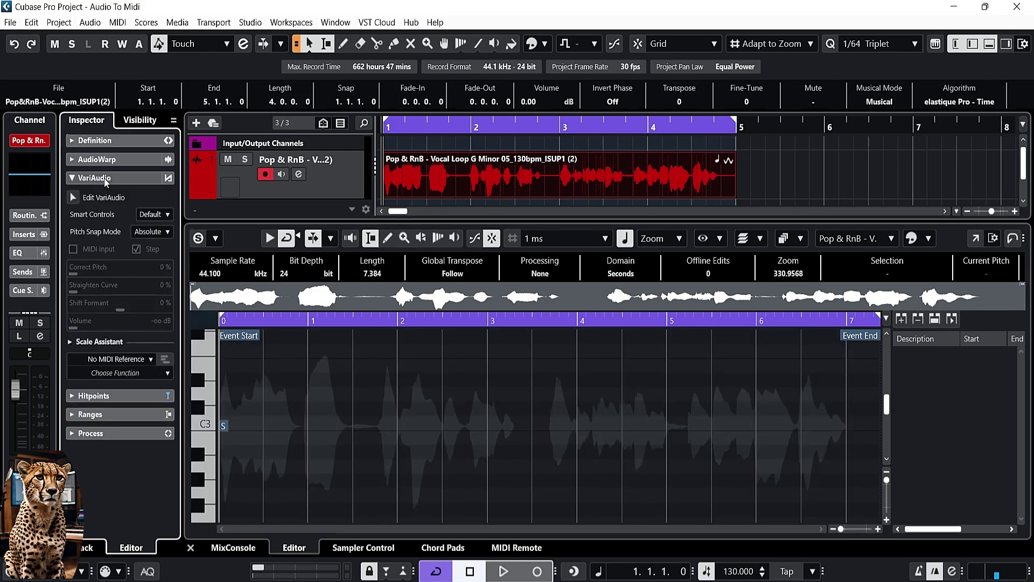
pyautogui.click(74, 197)
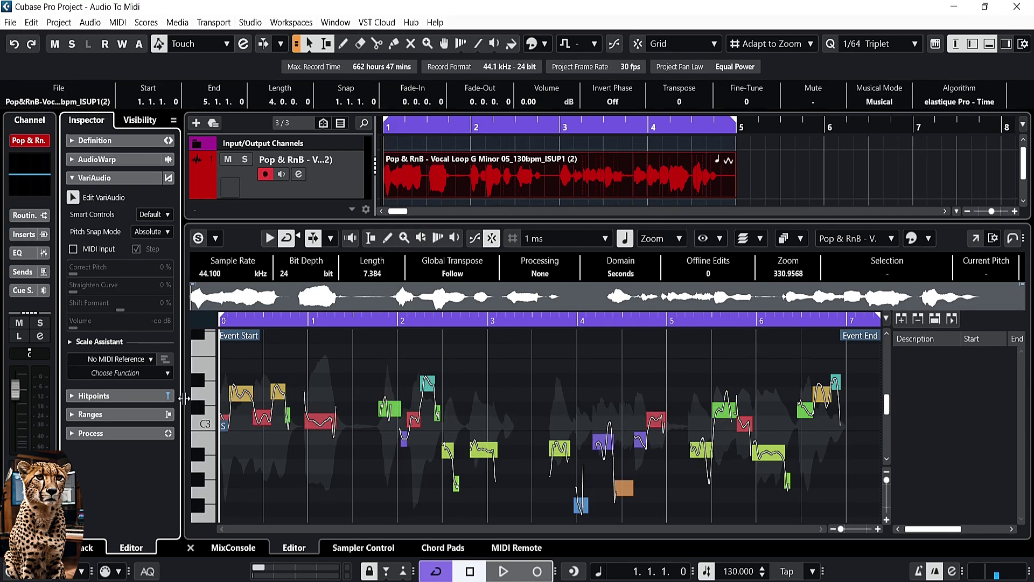
# Step: Extract MIDI from the vocal loop as Notes and Static Pitchbend Data with a Pitchbend Range of 2
pyautogui.click(145, 373)
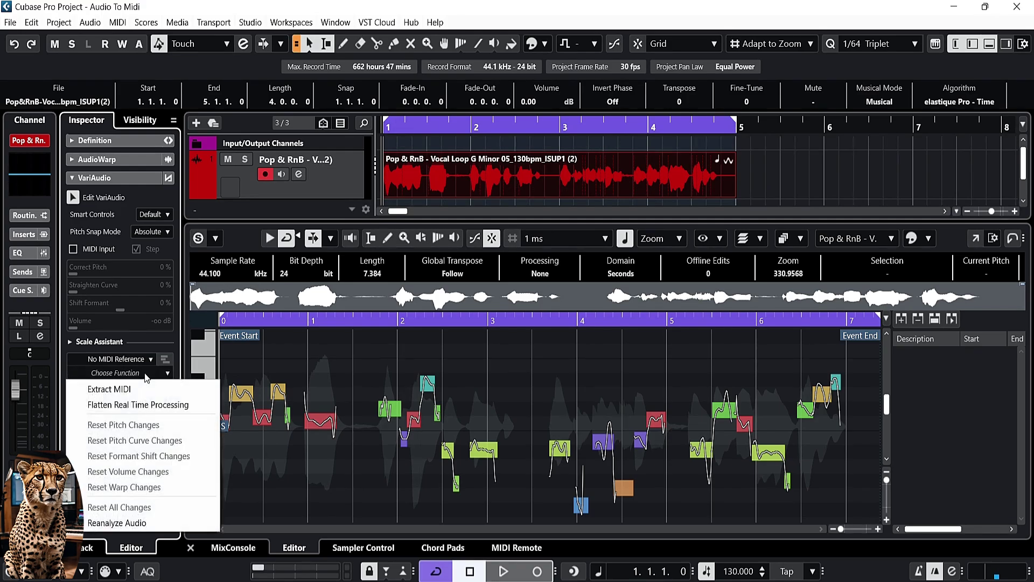
pyautogui.click(117, 390)
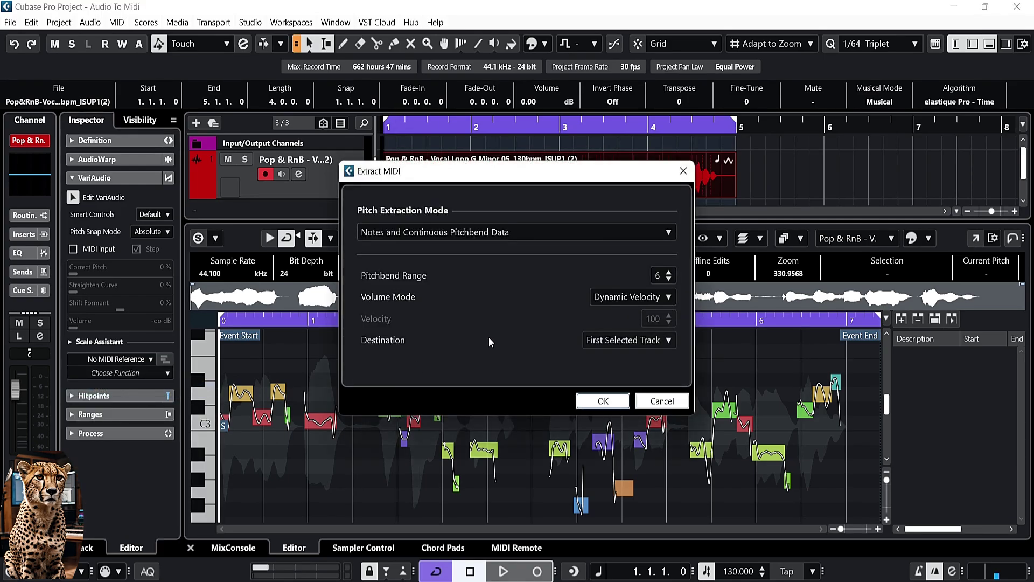
pyautogui.click(669, 279)
pyautogui.click(669, 279)
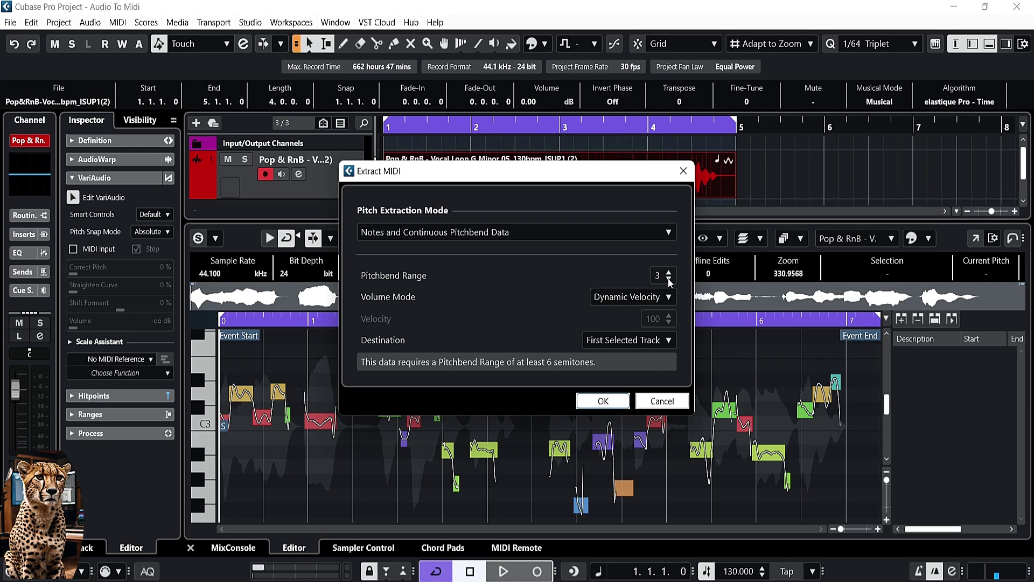
pyautogui.click(668, 231)
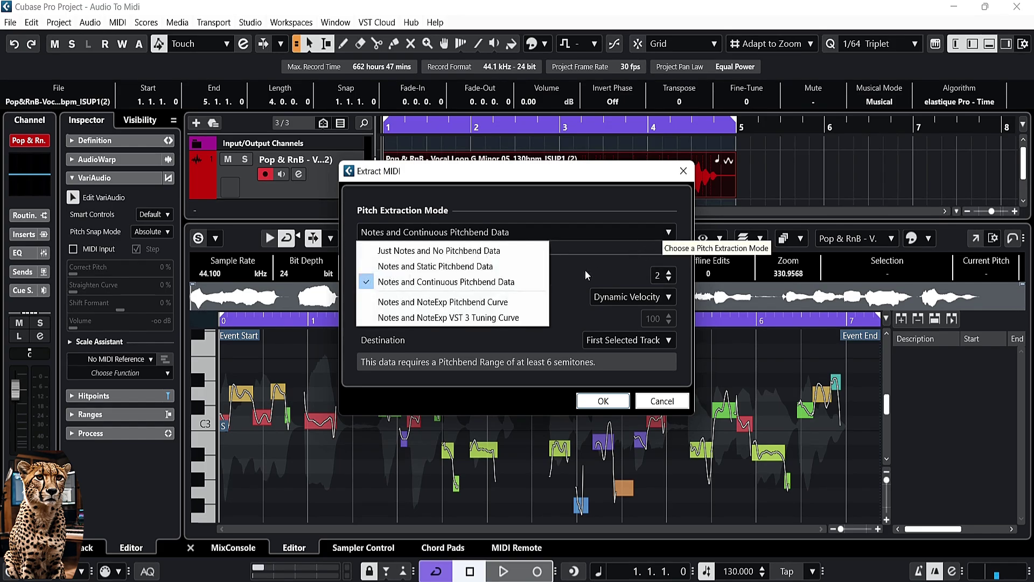
pyautogui.click(469, 272)
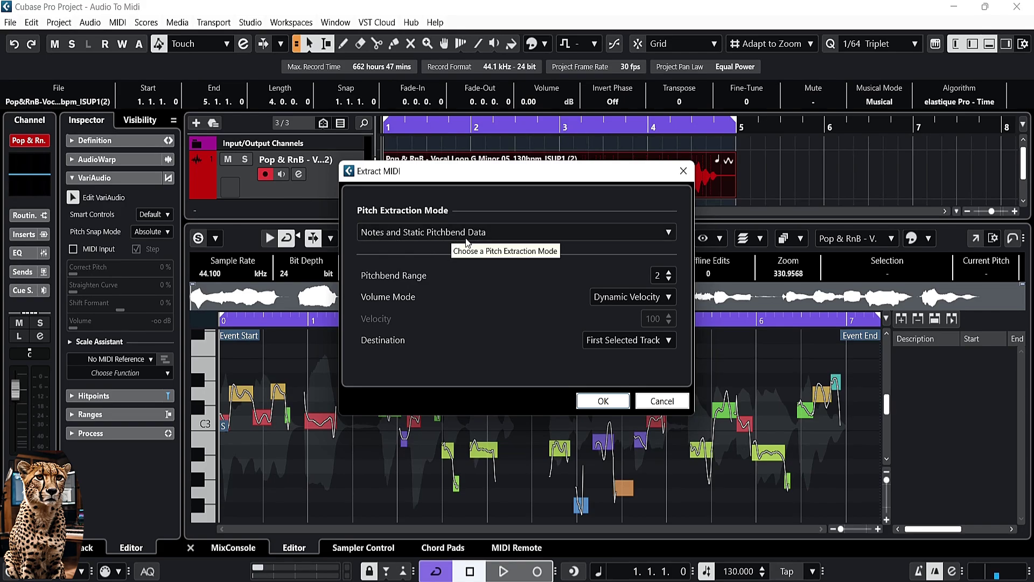
pyautogui.click(602, 402)
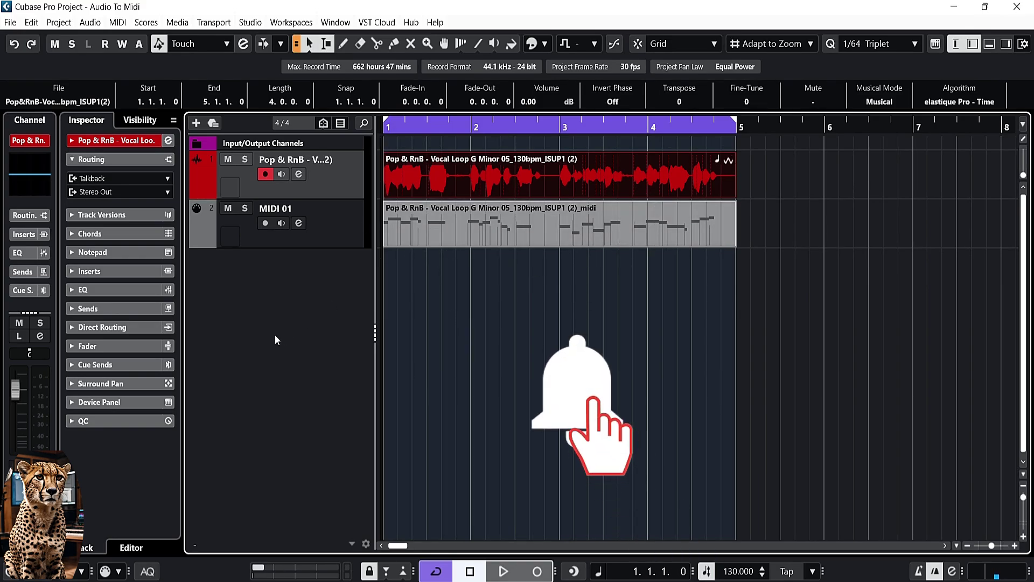
# Step: Add a HALion 7 instrument track, search its programs for "robo" and load Robotic Voice
pyautogui.doubleClick(322, 240)
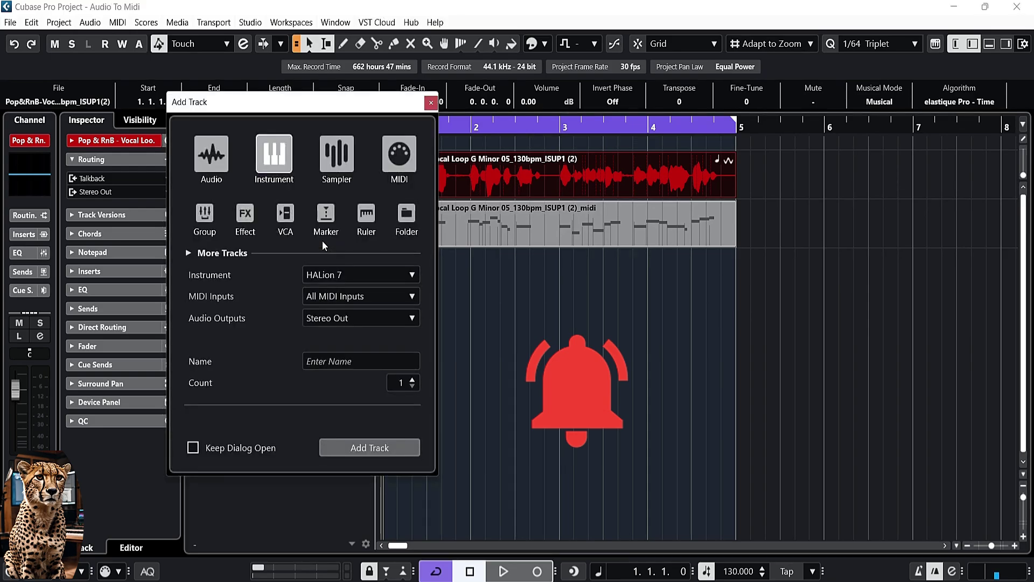
pyautogui.click(387, 447)
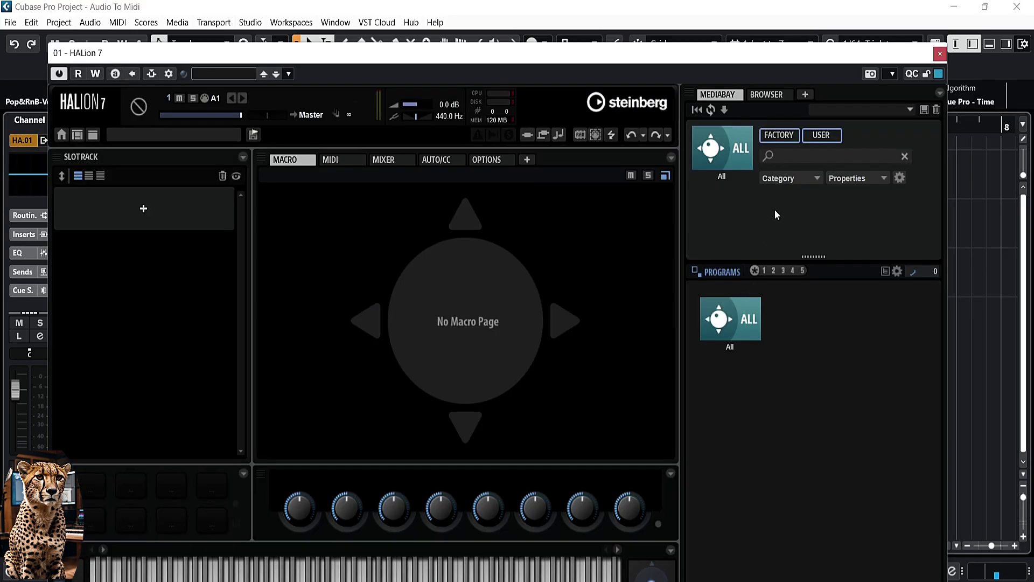
pyautogui.click(776, 157)
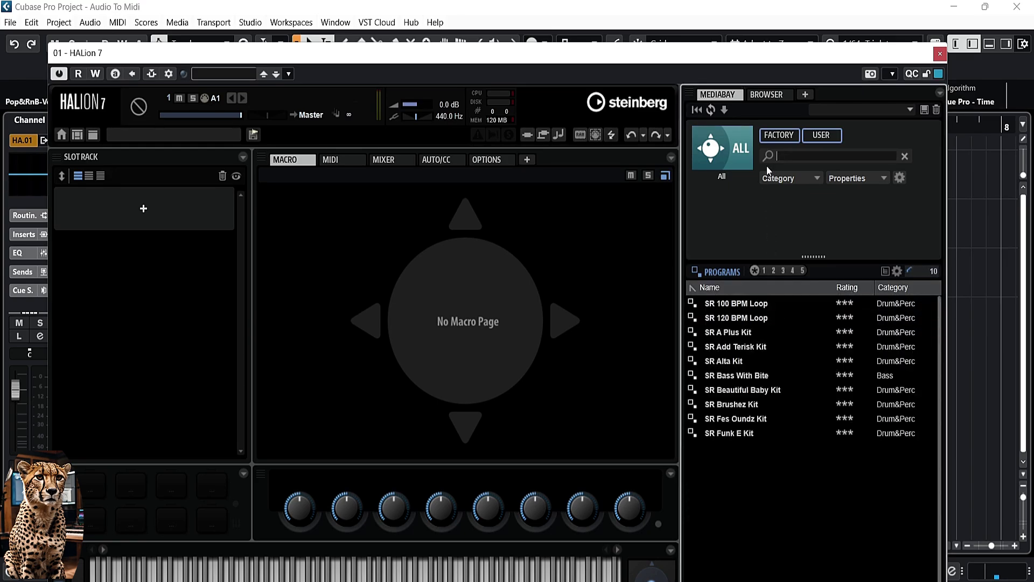
pyautogui.write('robo')
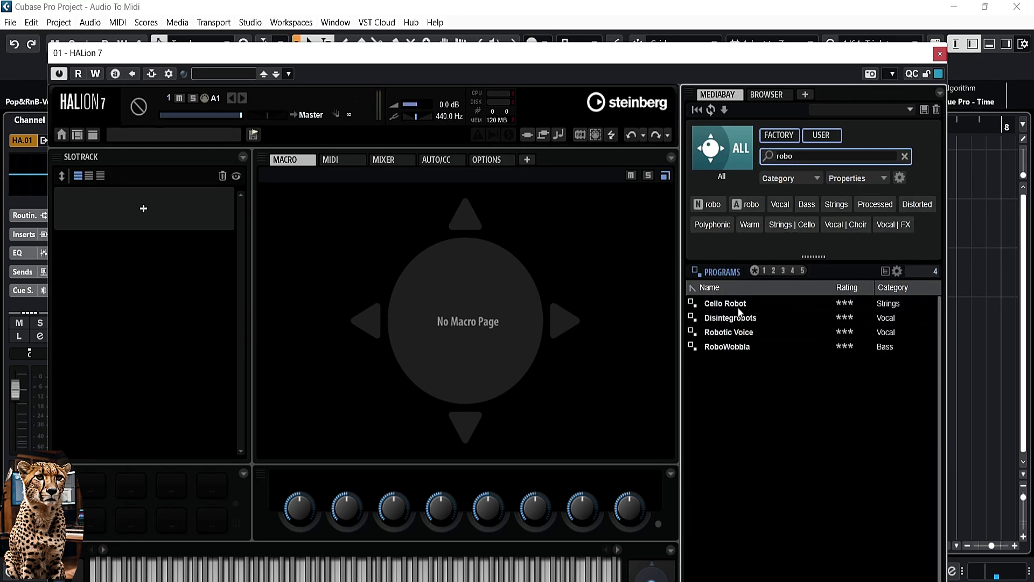
pyautogui.doubleClick(742, 333)
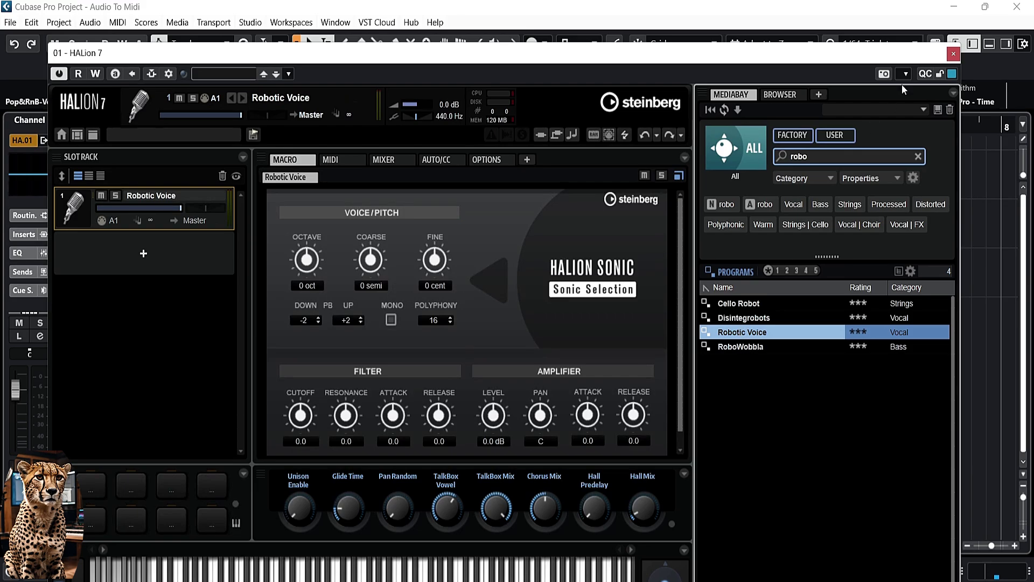
pyautogui.click(954, 53)
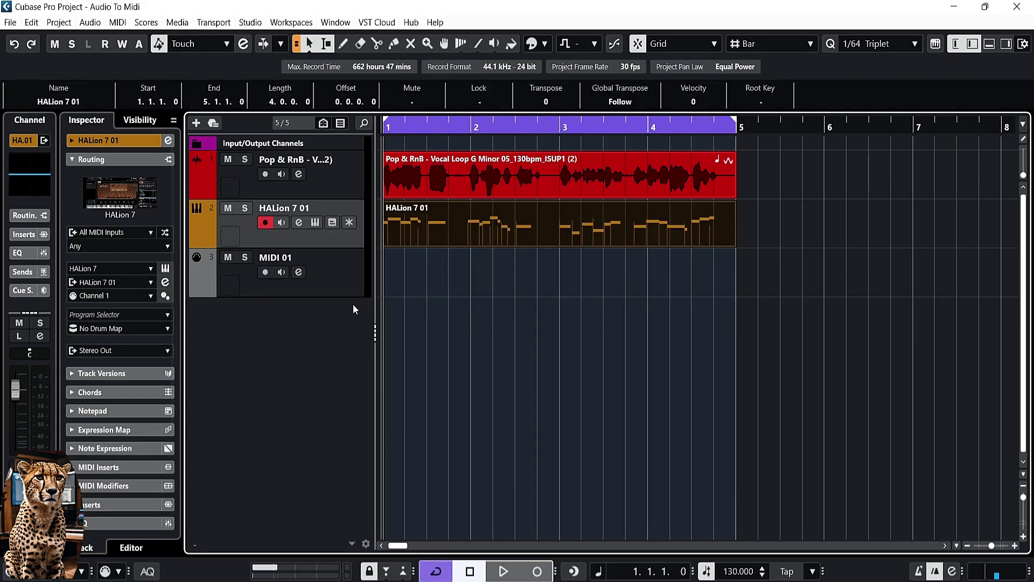
# Step: Remove the emptied MIDI 01 track and solo the HALion 7 01 track
pyautogui.rightClick(338, 272)
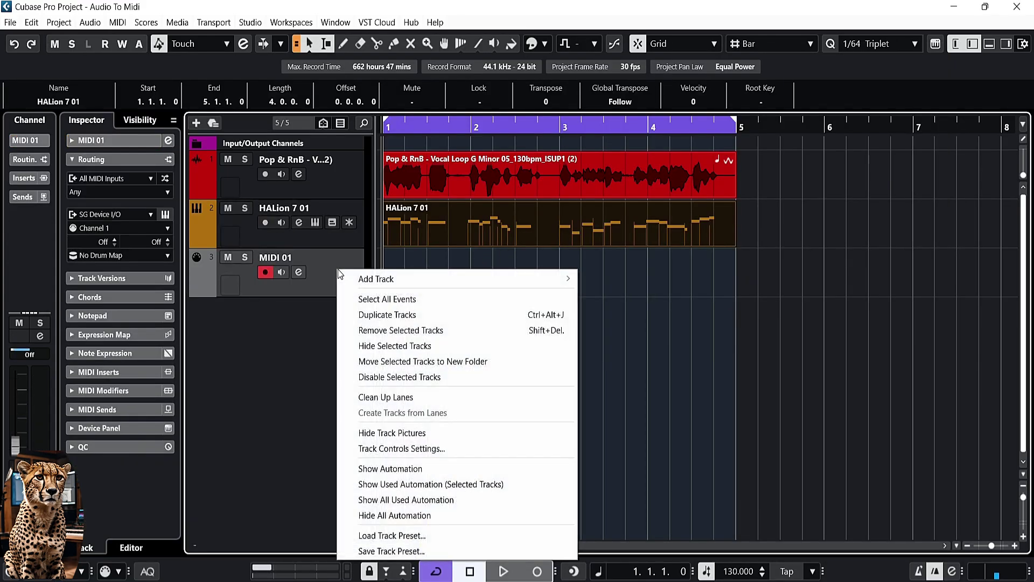
pyautogui.click(377, 330)
pyautogui.click(244, 209)
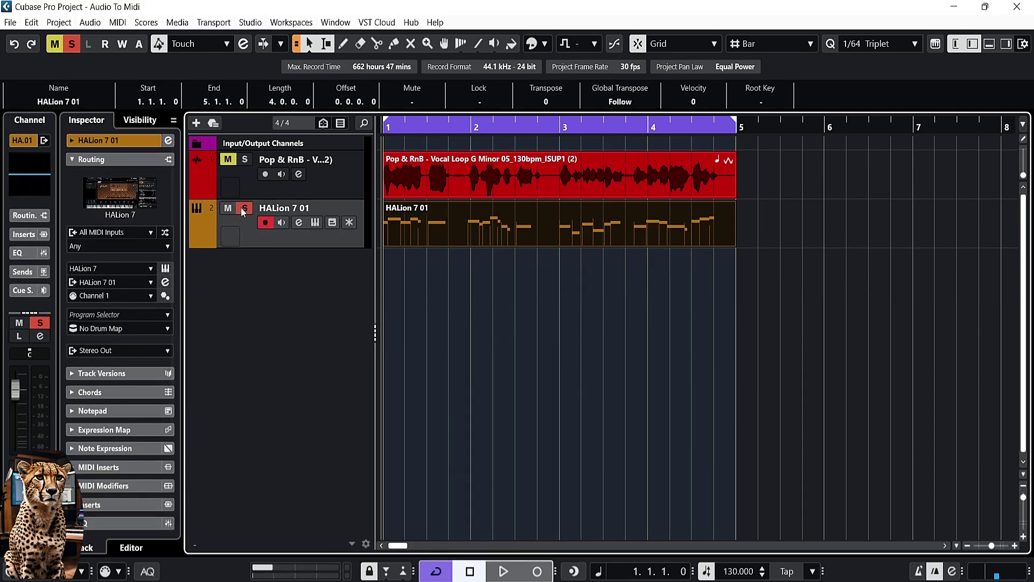
# Step: Play back the HALion 7 01 track alone, and again together with the vocal track
pyautogui.press('space')
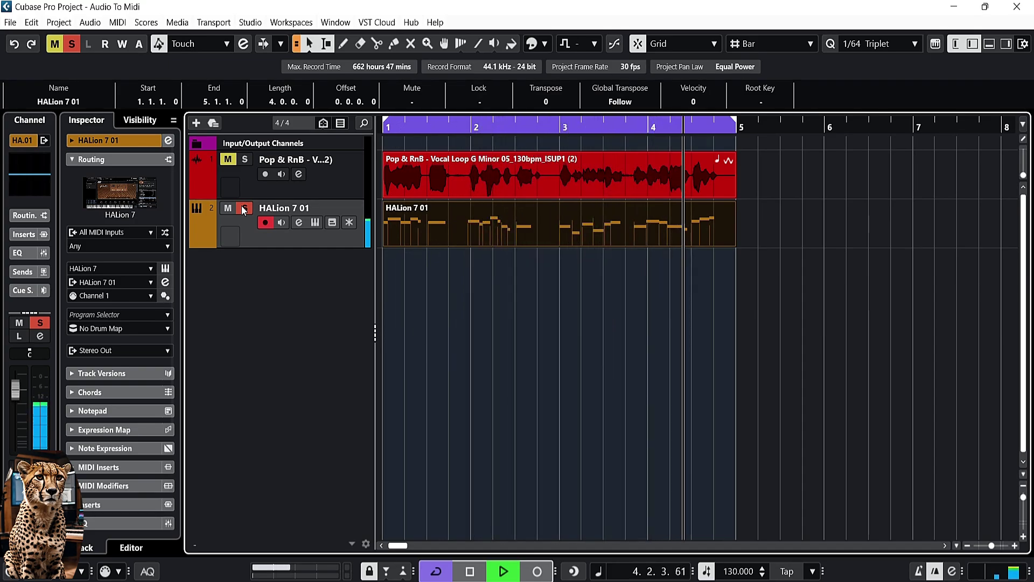
pyautogui.press('space')
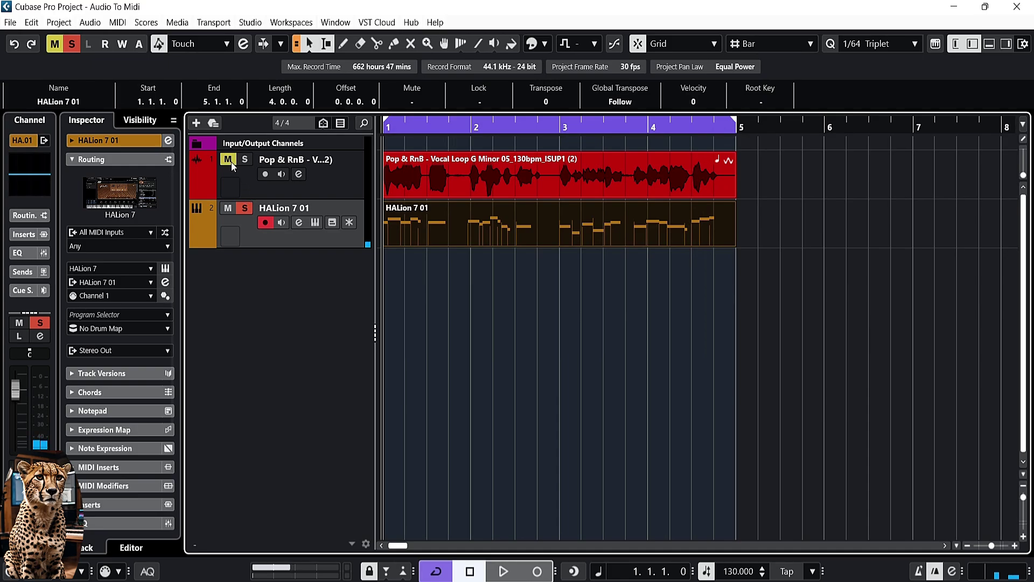
pyautogui.press('space')
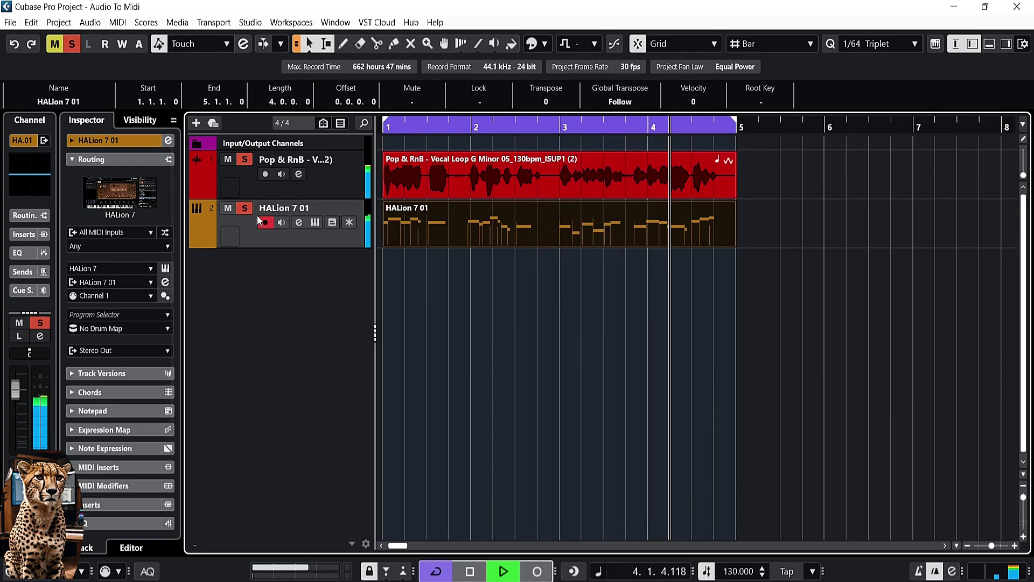
pyautogui.press('space')
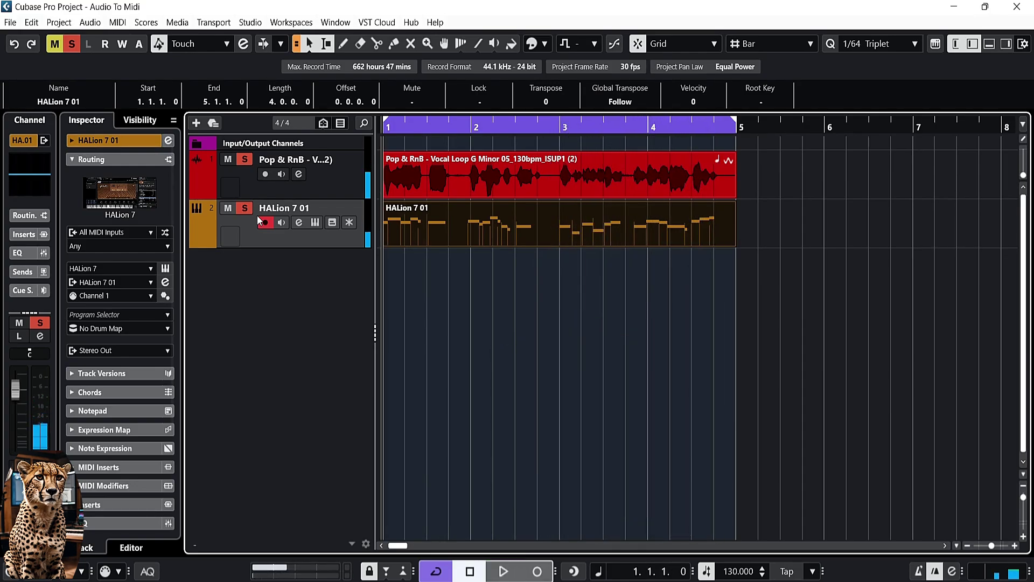
# Step: Delete the HALion 7 01 MIDI part and re-extract the vocal loop's MIDI as Notes and Continuous Pitchbend Data with a Pitchbend Range of 6
pyautogui.click(435, 231)
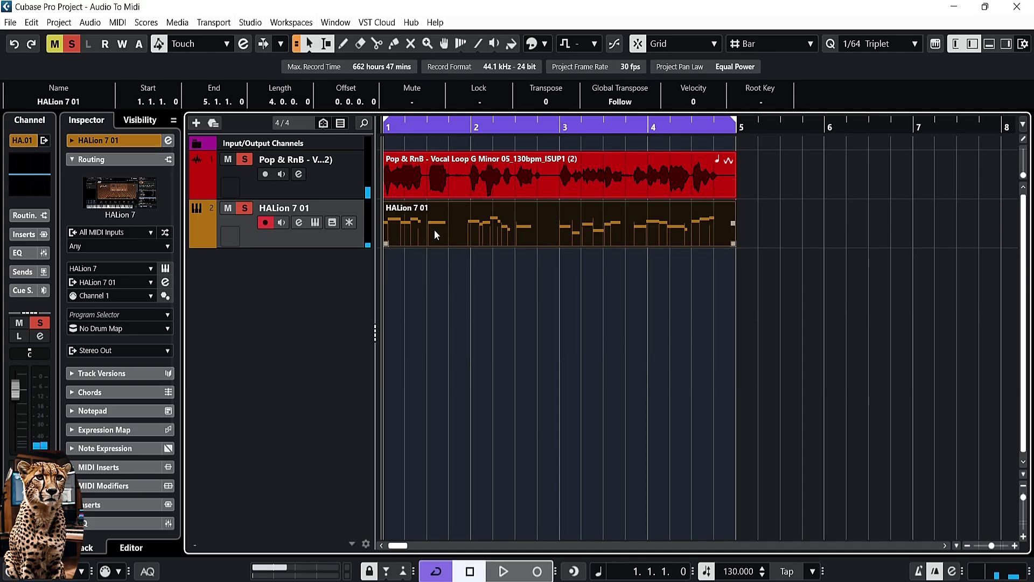
pyautogui.press('Delete')
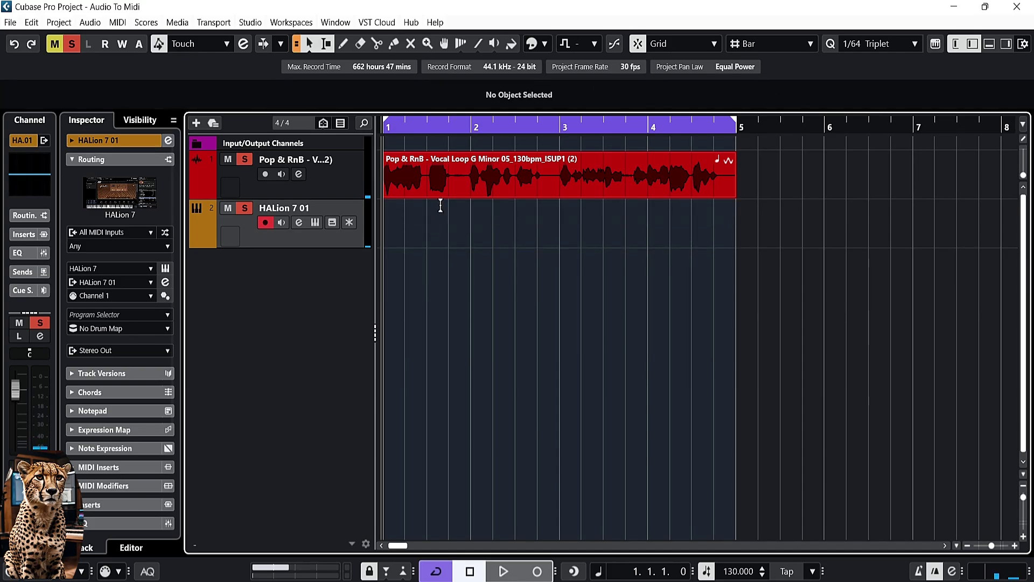
pyautogui.doubleClick(450, 183)
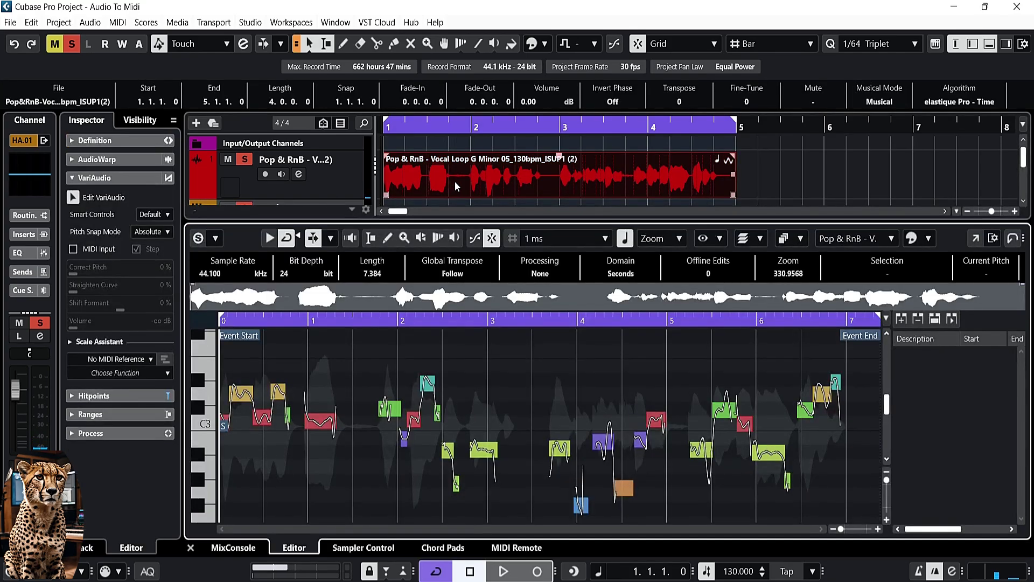
pyautogui.click(141, 371)
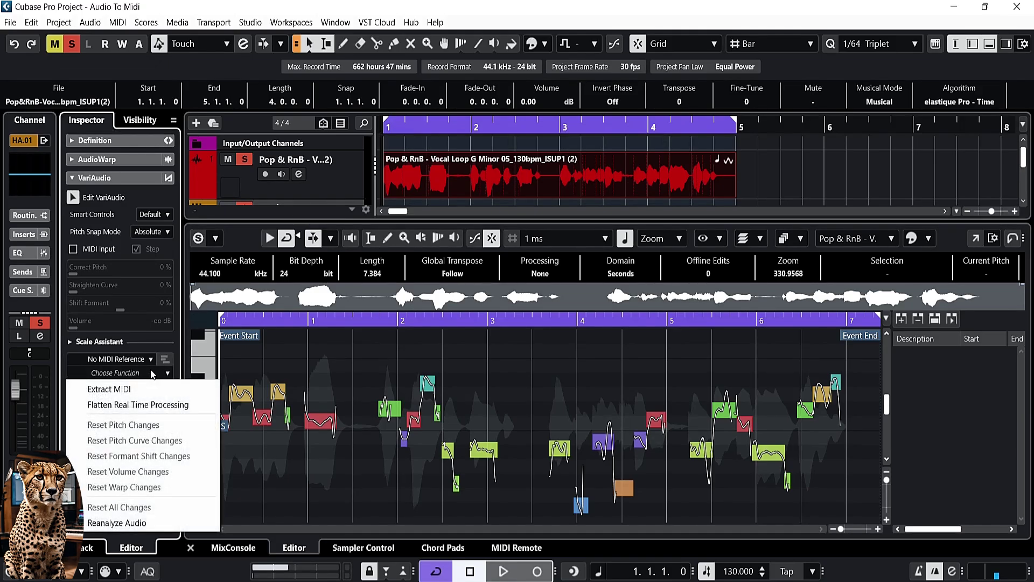
pyautogui.click(144, 387)
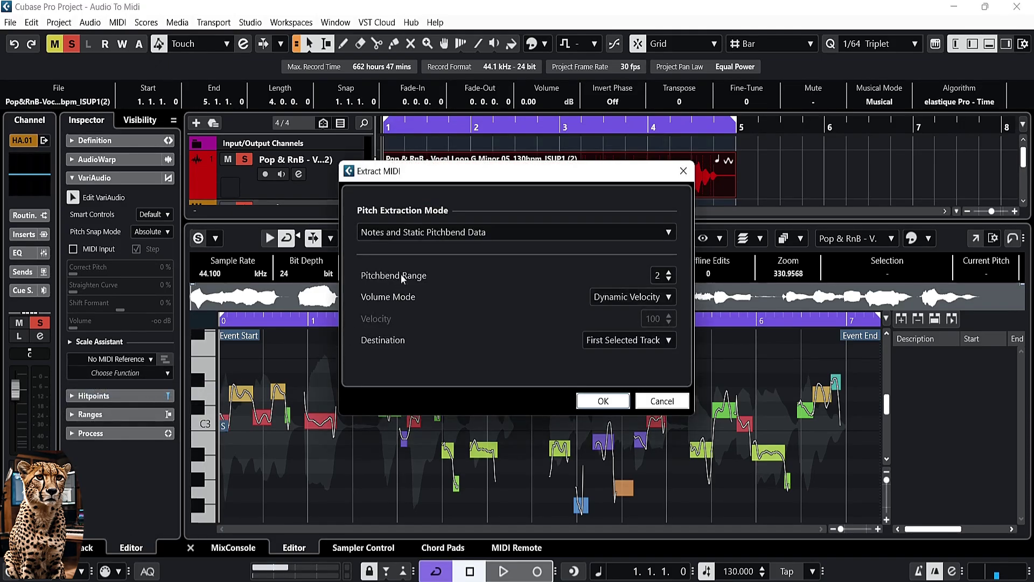
pyautogui.click(428, 233)
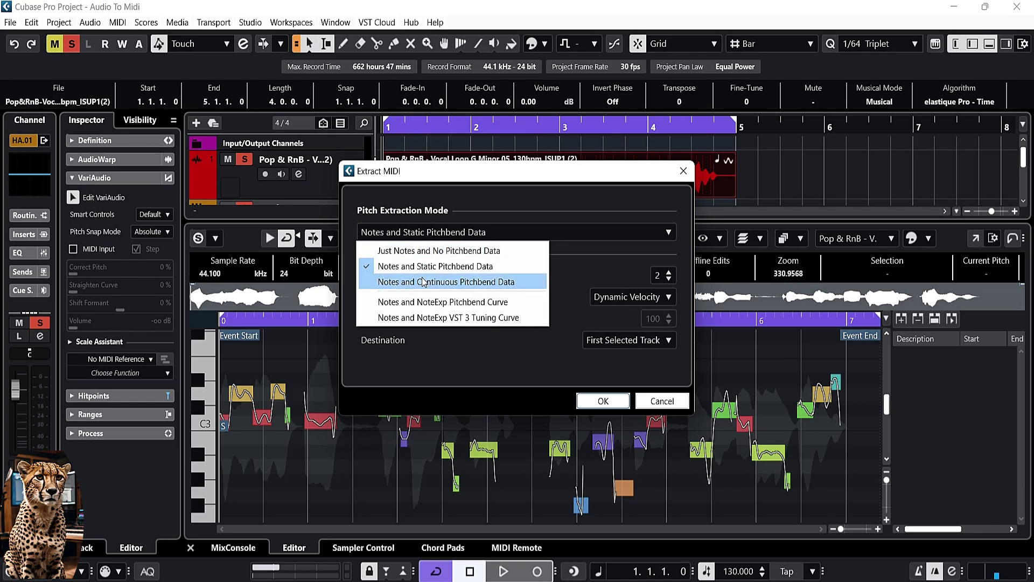
pyautogui.click(521, 277)
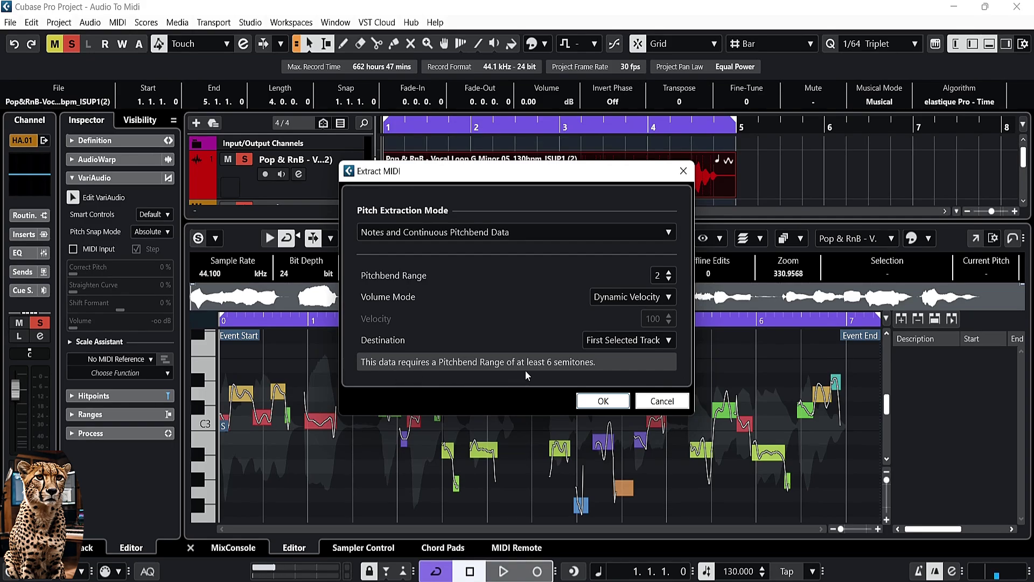
pyautogui.click(670, 272)
pyautogui.click(669, 272)
pyautogui.click(669, 272)
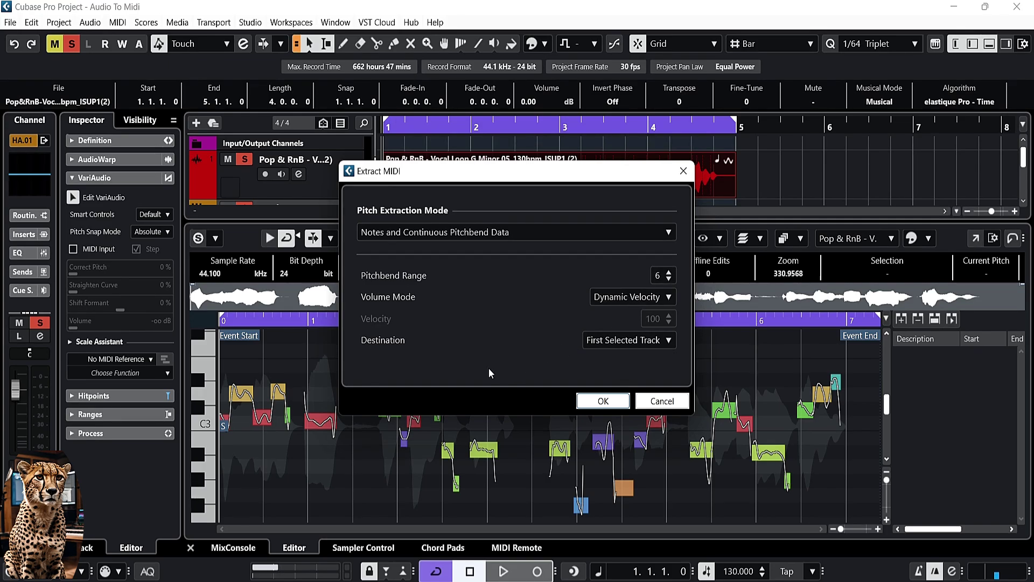
pyautogui.click(614, 401)
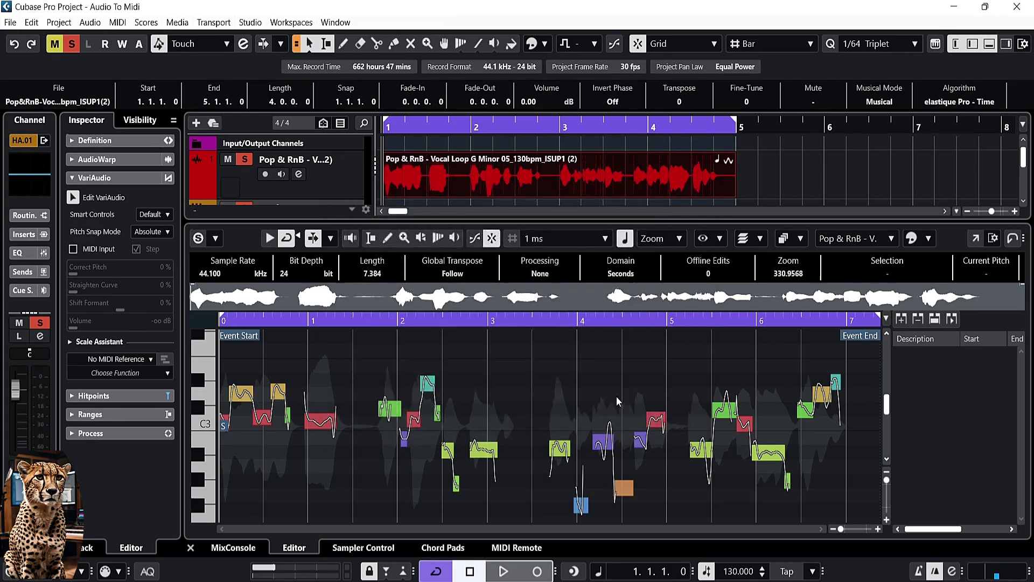
pyautogui.click(190, 547)
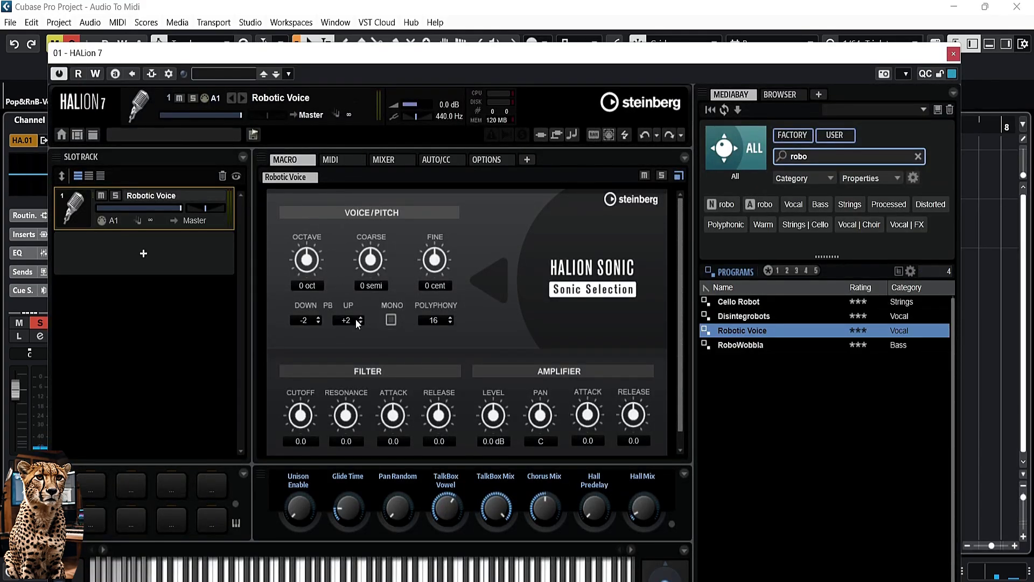
# Step: Set the Robotic Voice program's downward pitch bend range to -6 and raise its upward pitch bend range
pyautogui.doubleClick(319, 323)
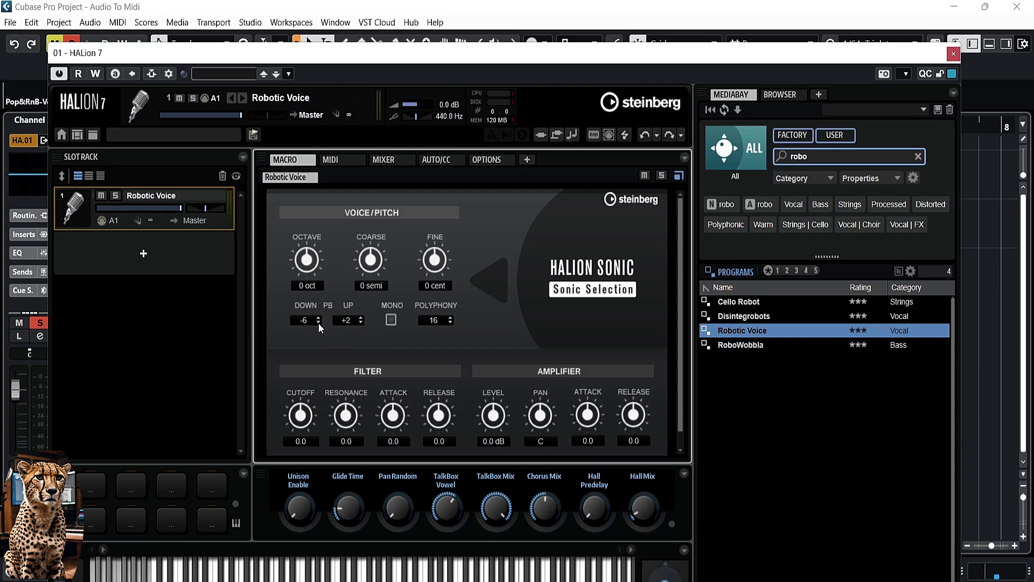
pyautogui.doubleClick(362, 318)
pyautogui.click(953, 53)
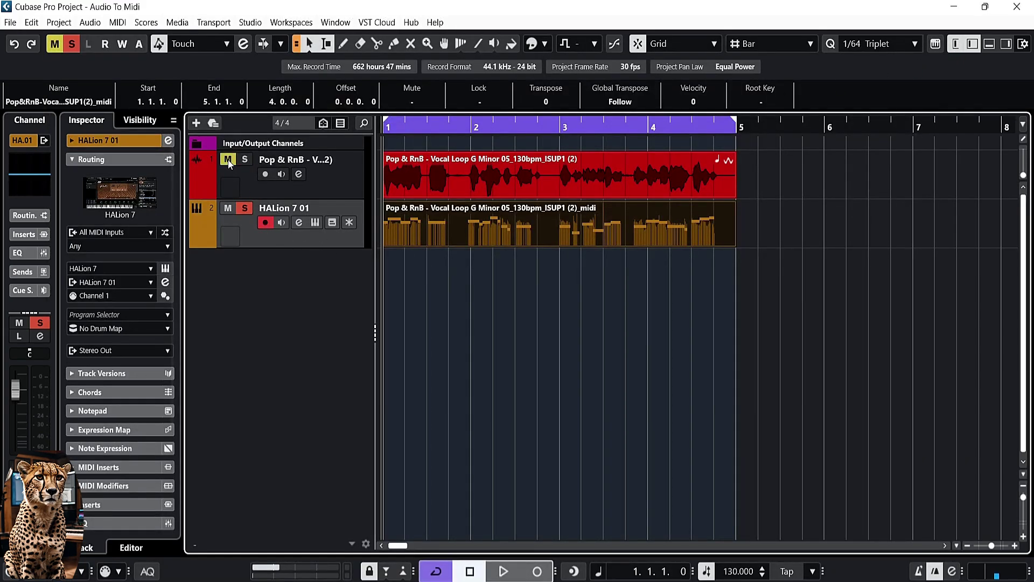
# Step: Play back the new HALion MIDI part, bring in the vocal track during playback to compare them, and stop
pyautogui.press('space')
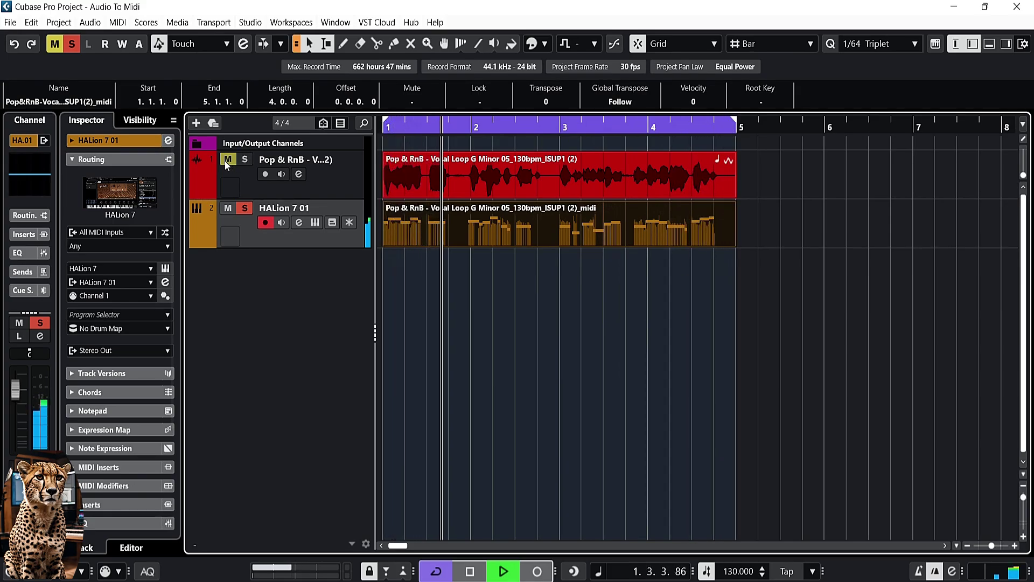
pyautogui.click(228, 159)
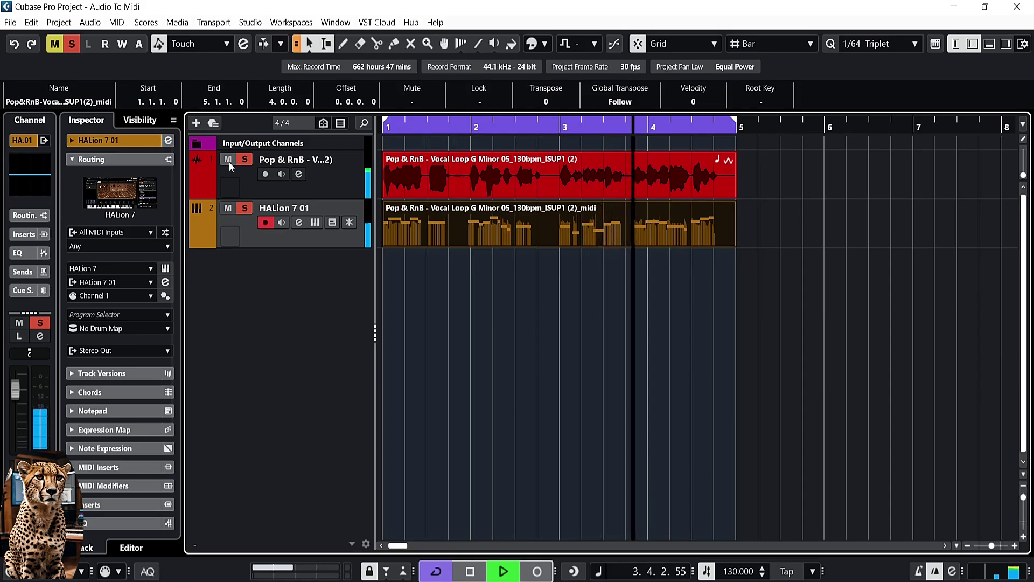
pyautogui.press('space')
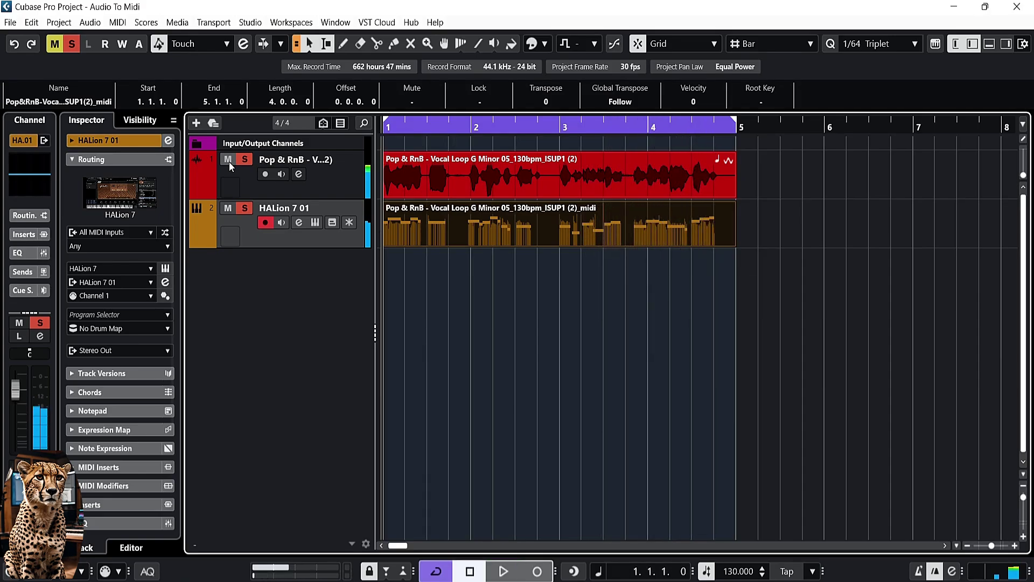